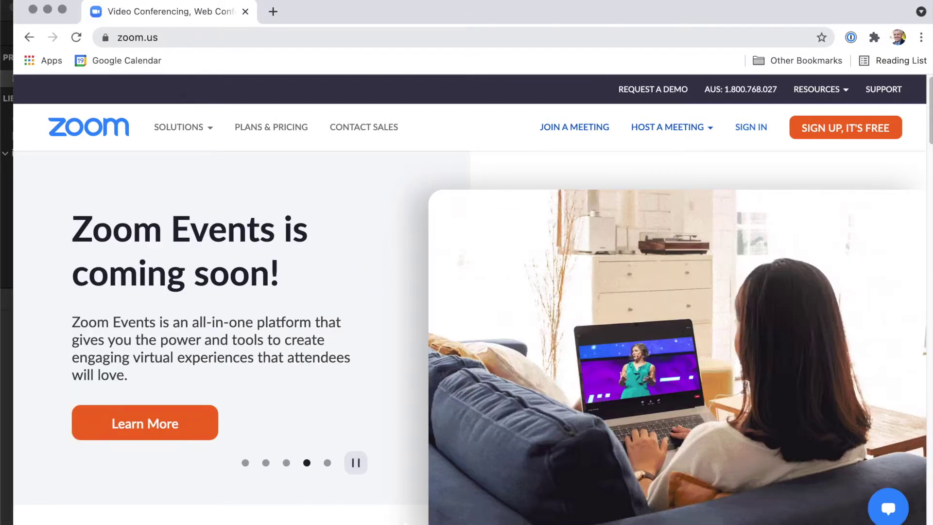
Launch zoom.us.app through a Spotlight search for 'zoom' and open its app menu
{"action": "key", "text": "super+space"}
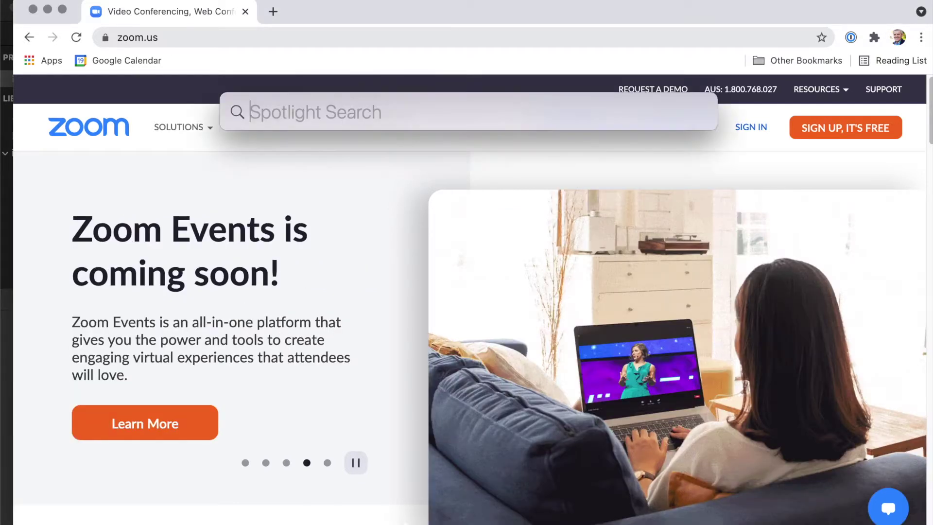
{"action": "type", "text": "zoom"}
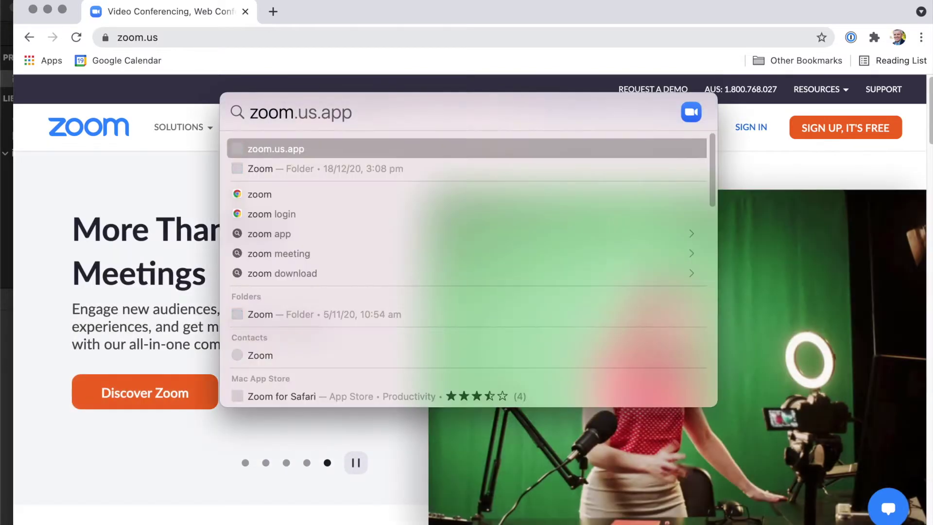
{"action": "key", "text": "Return"}
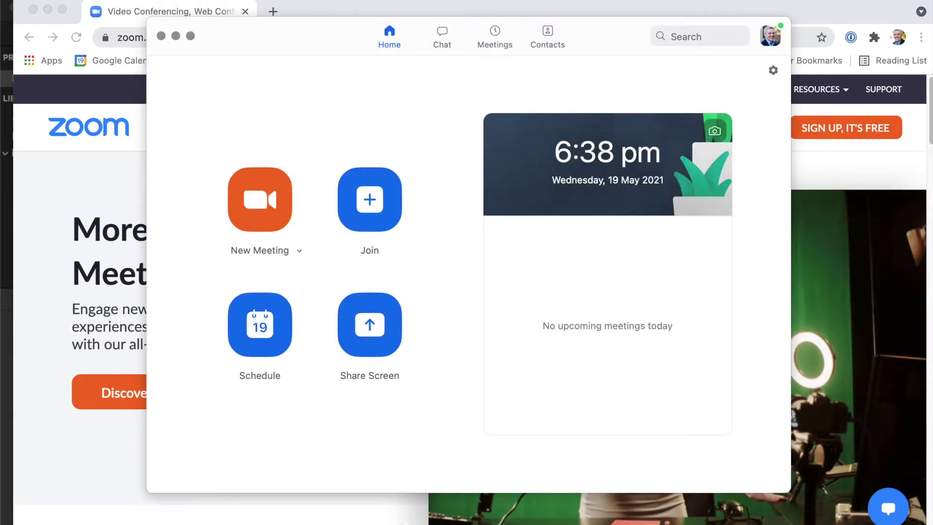
{"action": "left_click", "coordinate": [77, 4]}
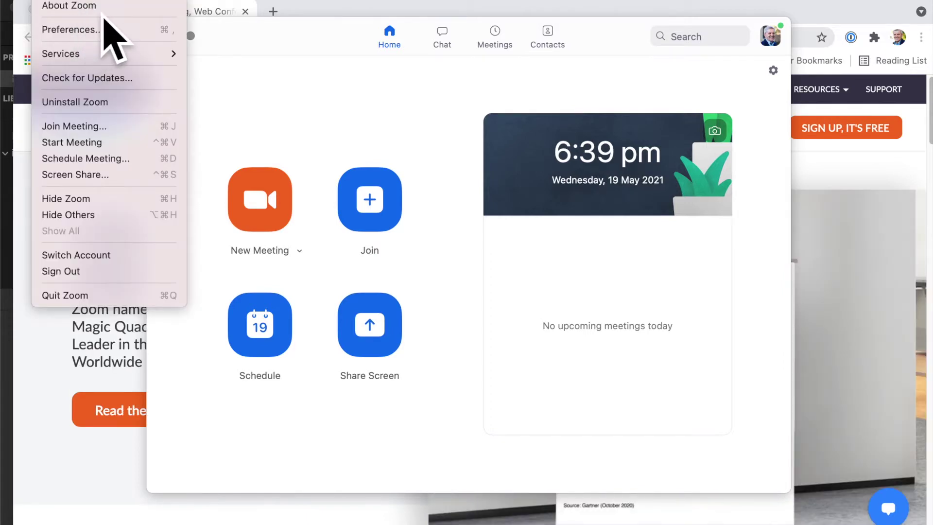
{"action": "left_click", "coordinate": [68, 5]}
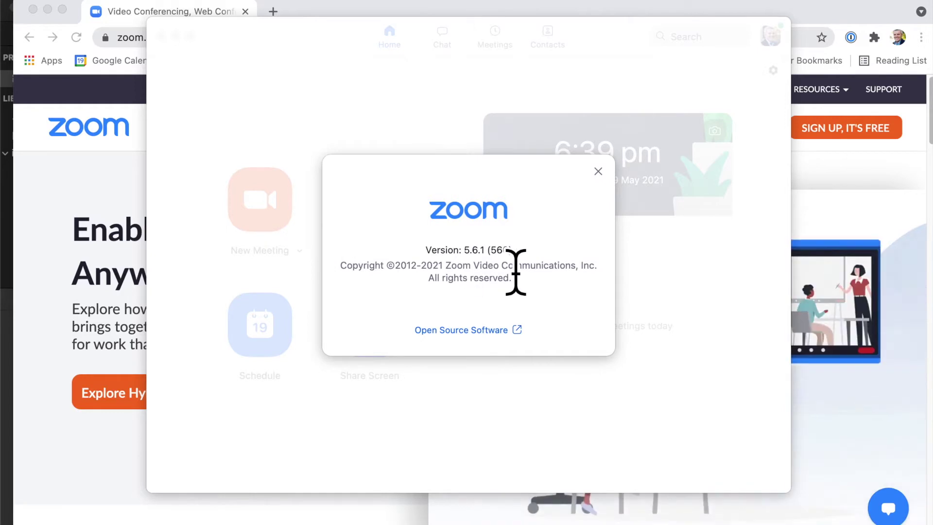
{"action": "left_click", "coordinate": [598, 172]}
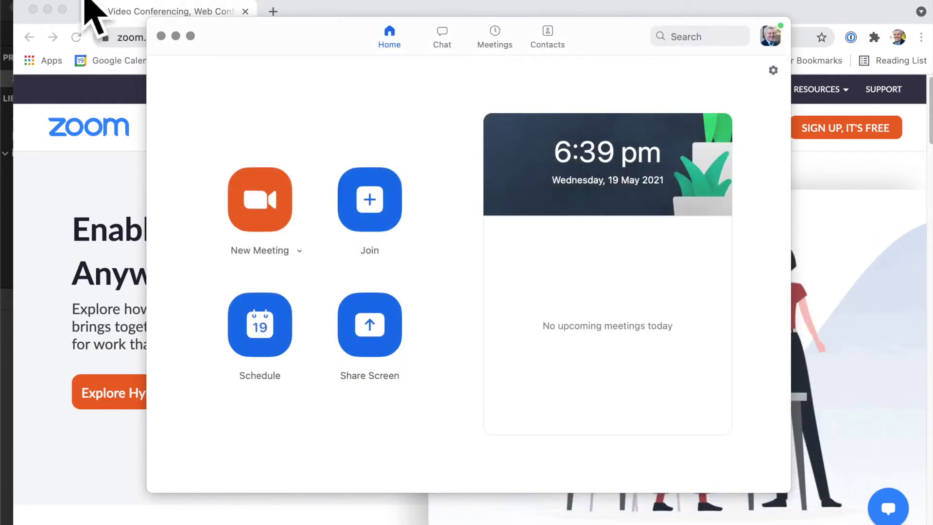
{"action": "left_click", "coordinate": [66, 3]}
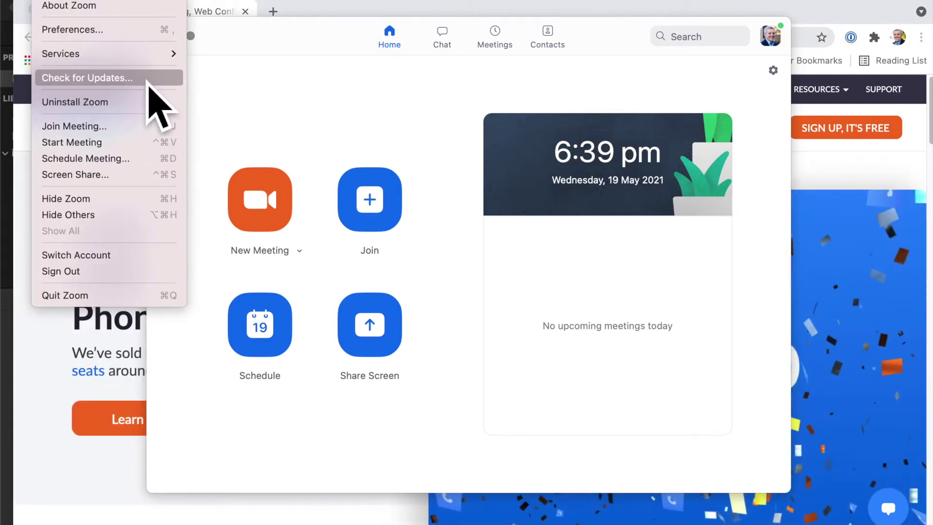
Check for updates, download Zoom 5.6.4, and start its installer
{"action": "left_click", "coordinate": [148, 78]}
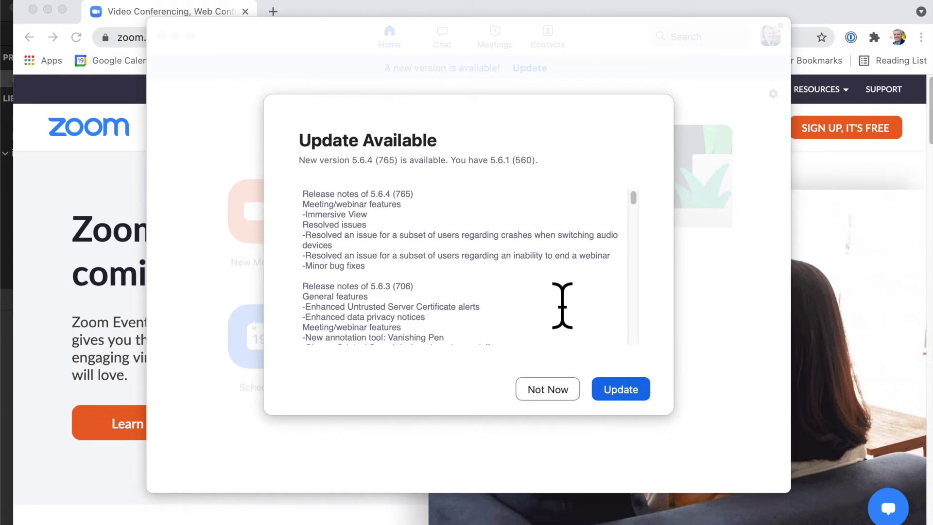
{"action": "scroll", "coordinate": [557, 306], "scroll_direction": "down", "scroll_amount": 3}
{"action": "scroll", "coordinate": [556, 304], "scroll_direction": "down", "scroll_amount": 2}
{"action": "scroll", "coordinate": [556, 305], "scroll_direction": "down", "scroll_amount": 3}
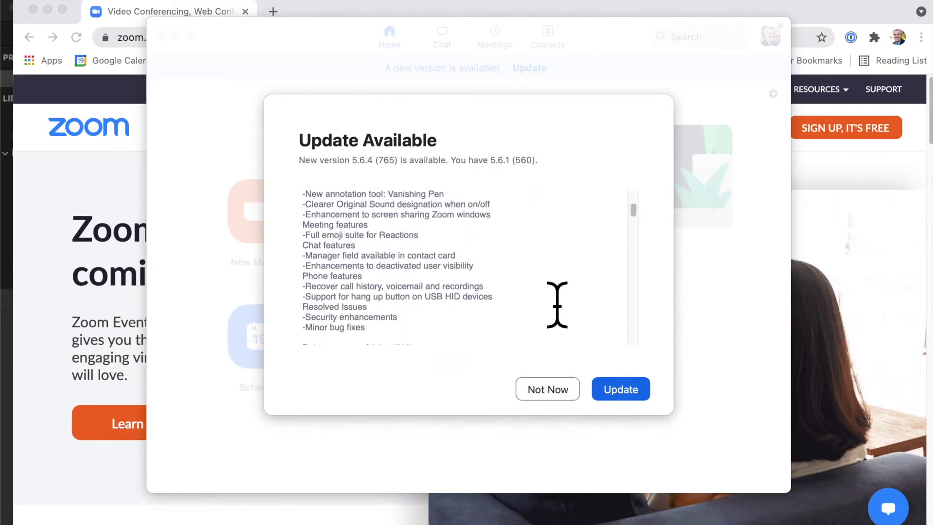
{"action": "scroll", "coordinate": [556, 305], "scroll_direction": "down", "scroll_amount": 3}
{"action": "left_click", "coordinate": [627, 397]}
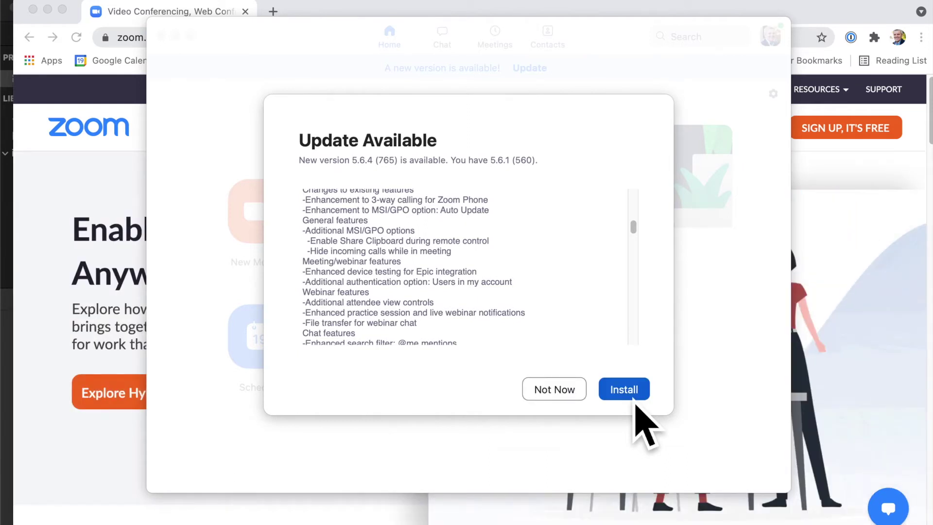
{"action": "left_click", "coordinate": [635, 409]}
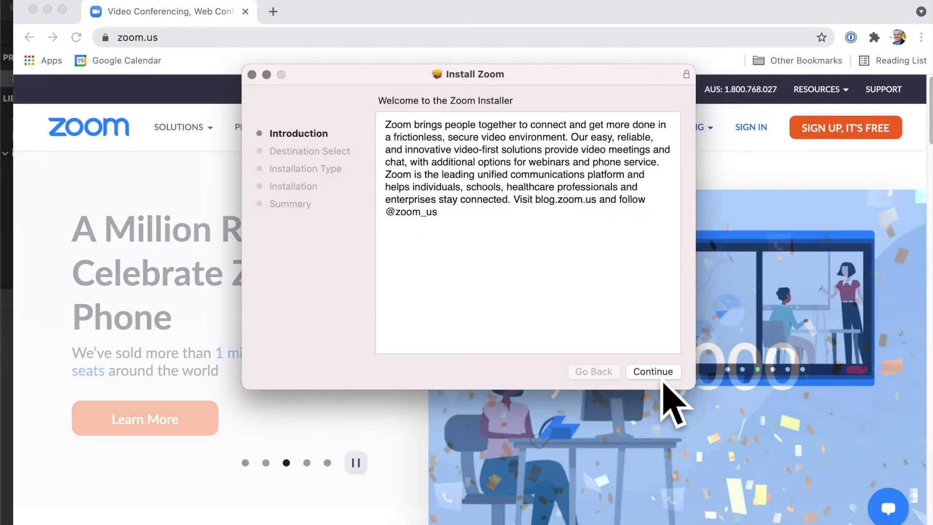
Run the standard Zoom 5.6.4 installation, authorizing it with the admin password
{"action": "left_click", "coordinate": [653, 370]}
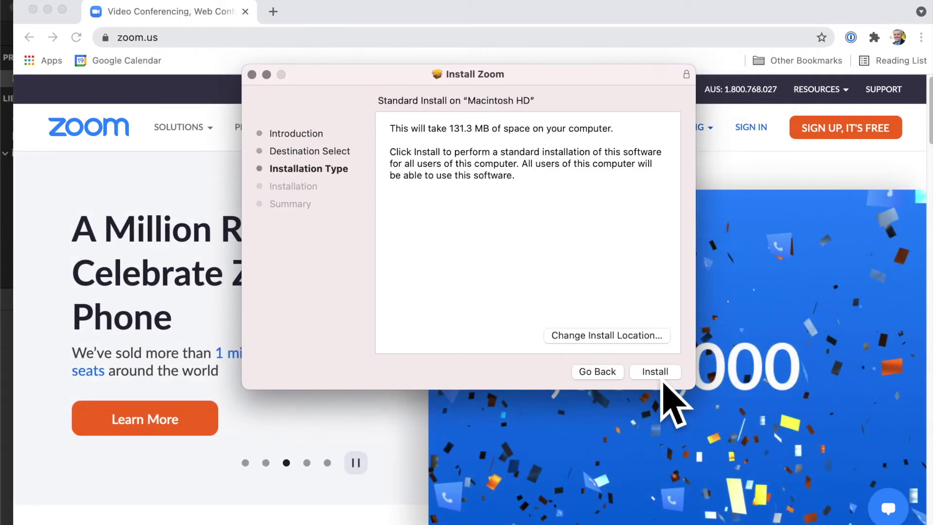
{"action": "left_click", "coordinate": [655, 372]}
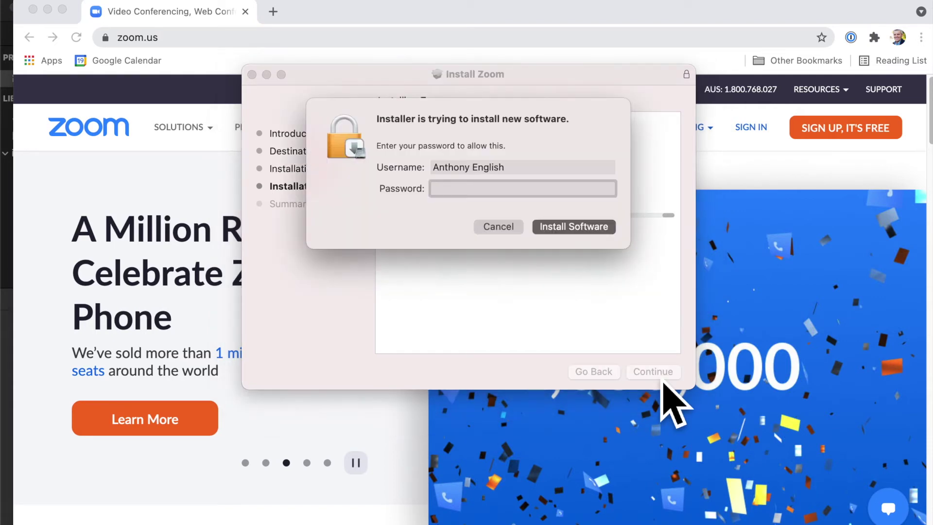
{"action": "type", "text": "••••••"}
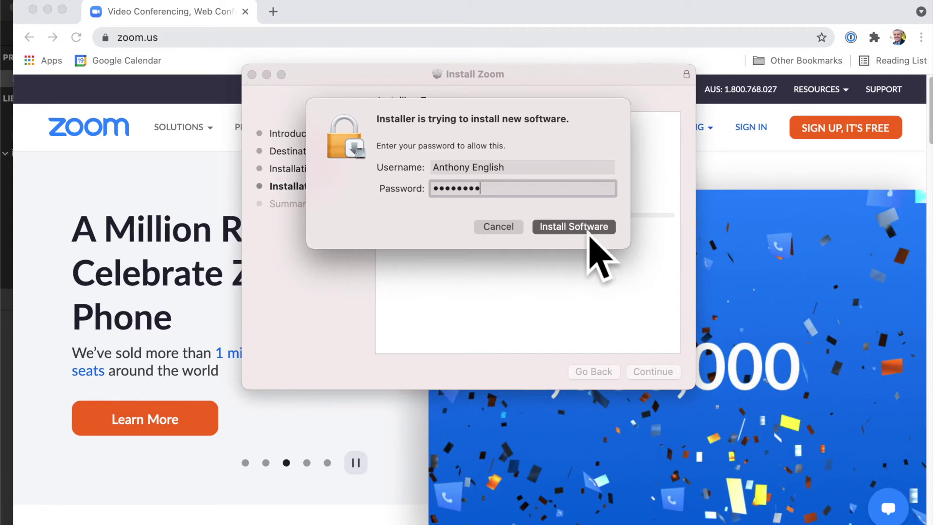
{"action": "left_click", "coordinate": [574, 227]}
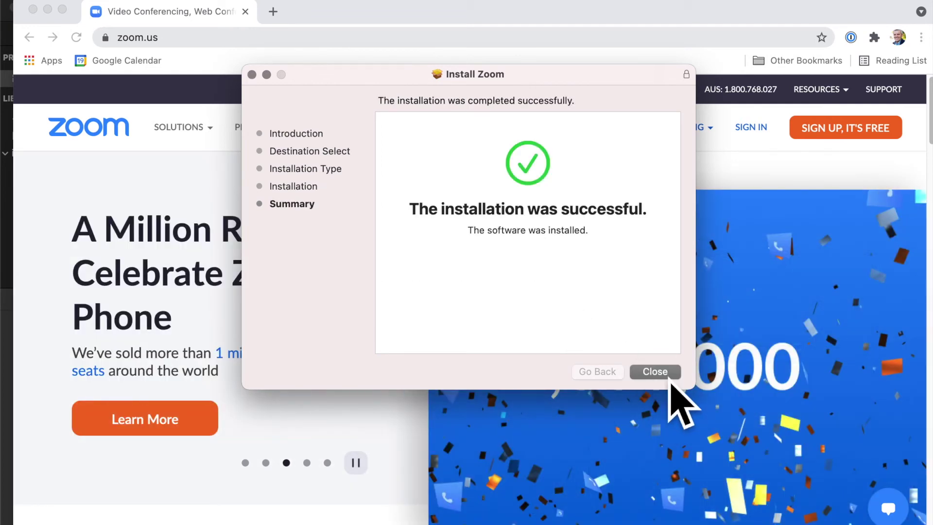
Close the installer and the Zoom home window, then open About Zoom from the zoom.us menu
{"action": "left_click", "coordinate": [654, 372]}
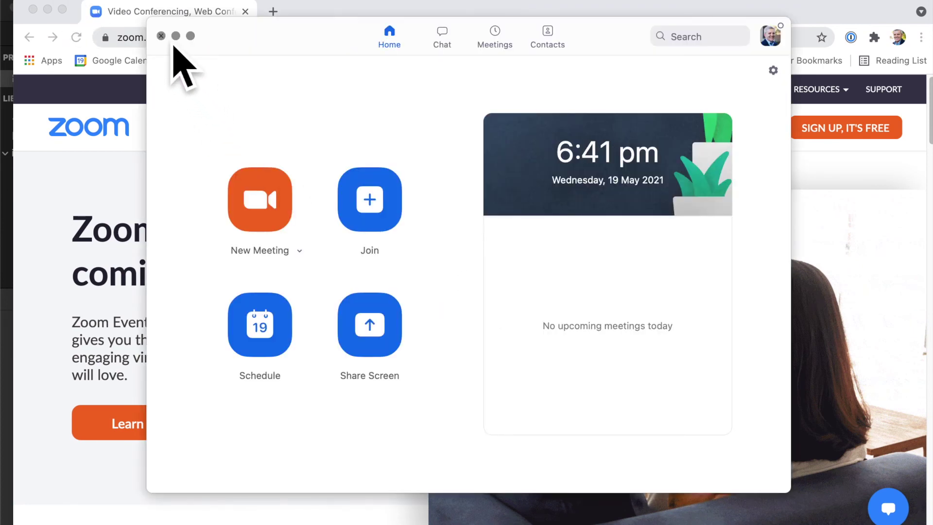
{"action": "left_click", "coordinate": [161, 36]}
{"action": "left_click", "coordinate": [52, 2]}
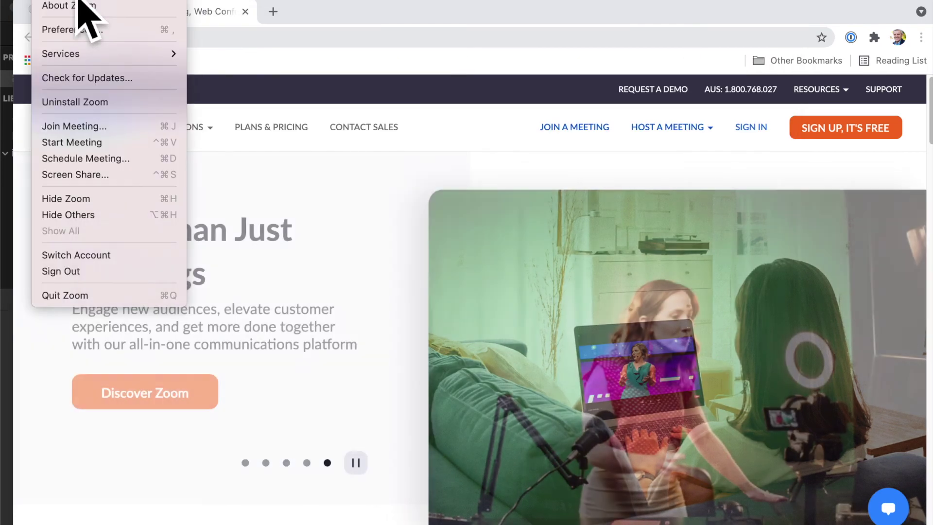
{"action": "left_click", "coordinate": [114, 7]}
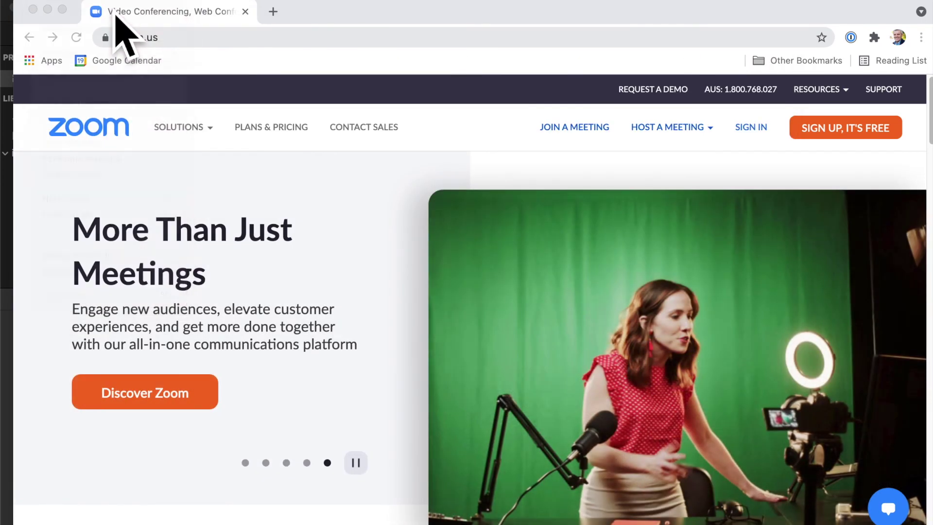